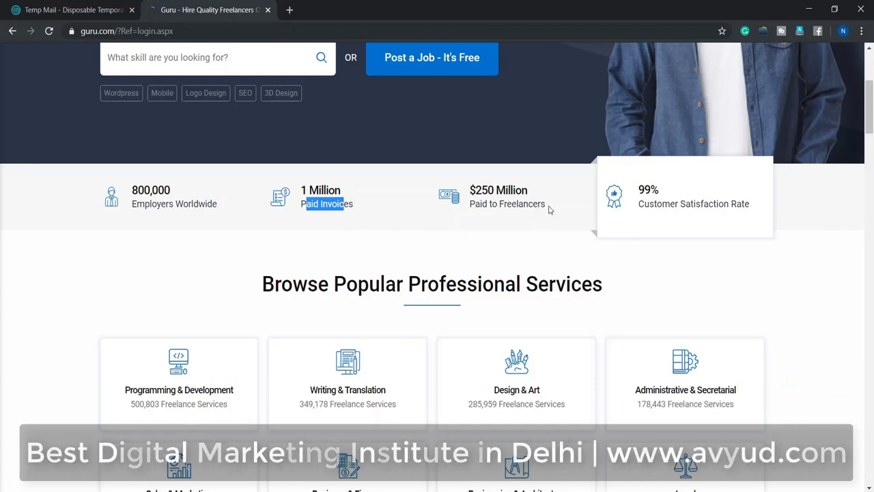
{"action": "left_click_drag", "start_coordinate": [548, 209], "coordinate": [483, 193]}
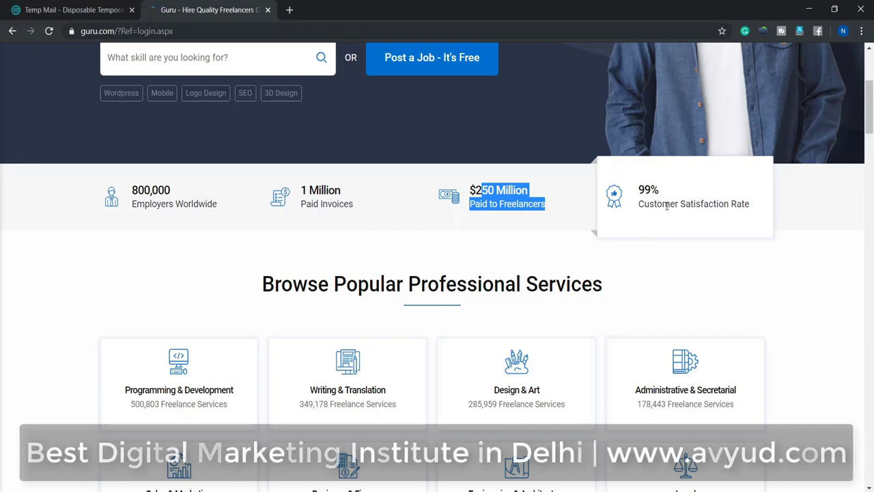
{"action": "scroll", "coordinate": [2, 255], "scroll_direction": "down", "scroll_amount": 4}
{"action": "scroll", "coordinate": [2, 256], "scroll_direction": "up", "scroll_amount": 2}
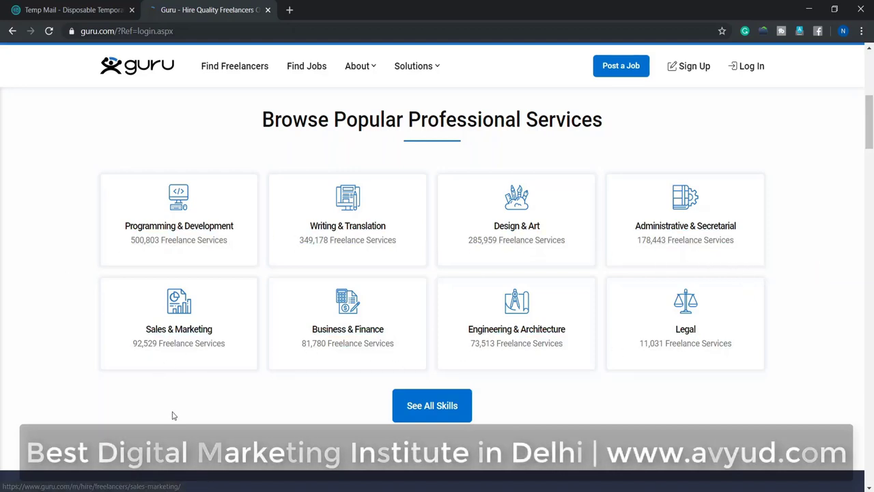
{"action": "scroll", "coordinate": [211, 404], "scroll_direction": "down", "scroll_amount": 5}
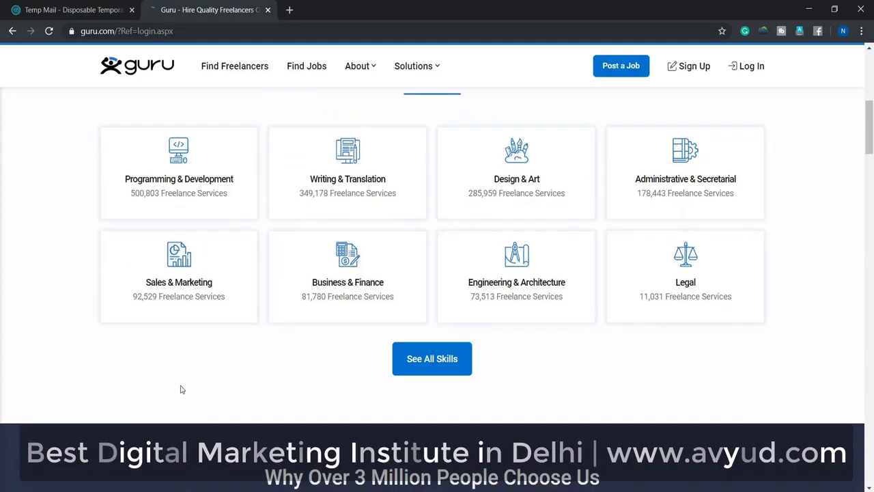
{"action": "scroll", "coordinate": [124, 311], "scroll_direction": "down", "scroll_amount": 1}
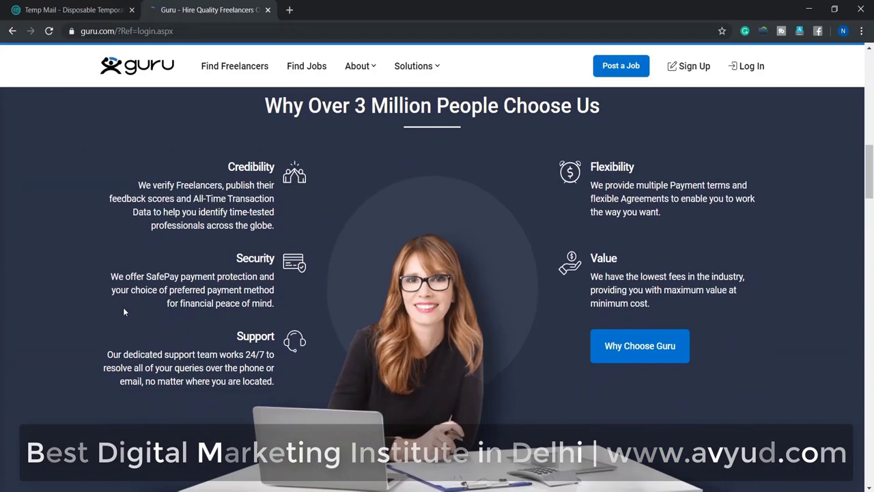
{"action": "scroll", "coordinate": [123, 312], "scroll_direction": "down", "scroll_amount": 4}
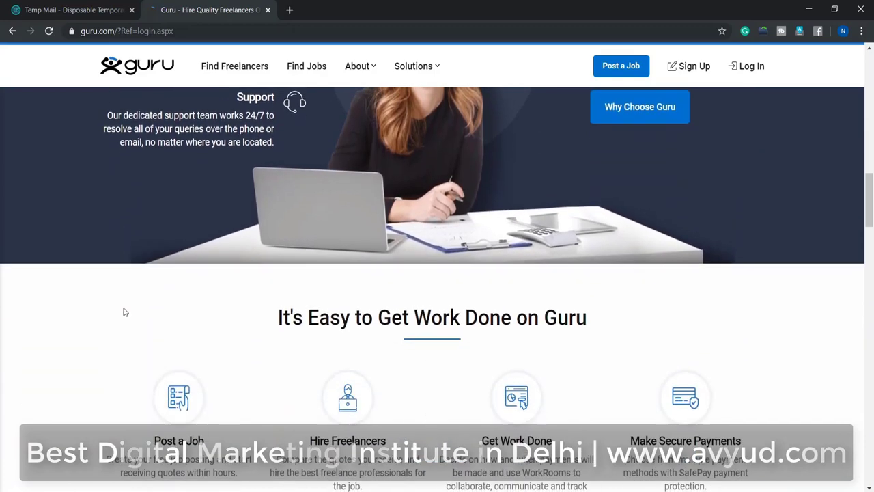
{"action": "scroll", "coordinate": [125, 311], "scroll_direction": "down", "scroll_amount": 2}
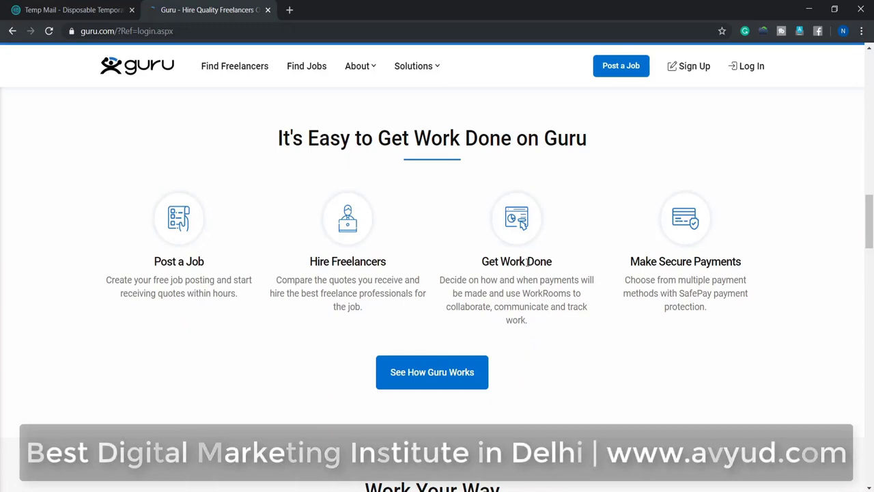
{"action": "scroll", "coordinate": [382, 362], "scroll_direction": "down", "scroll_amount": 3}
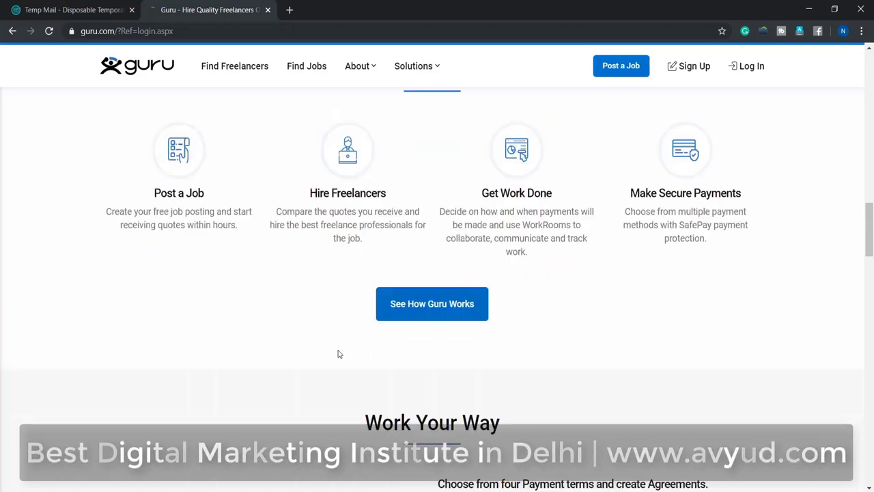
{"action": "scroll", "coordinate": [747, 306], "scroll_direction": "up", "scroll_amount": 15}
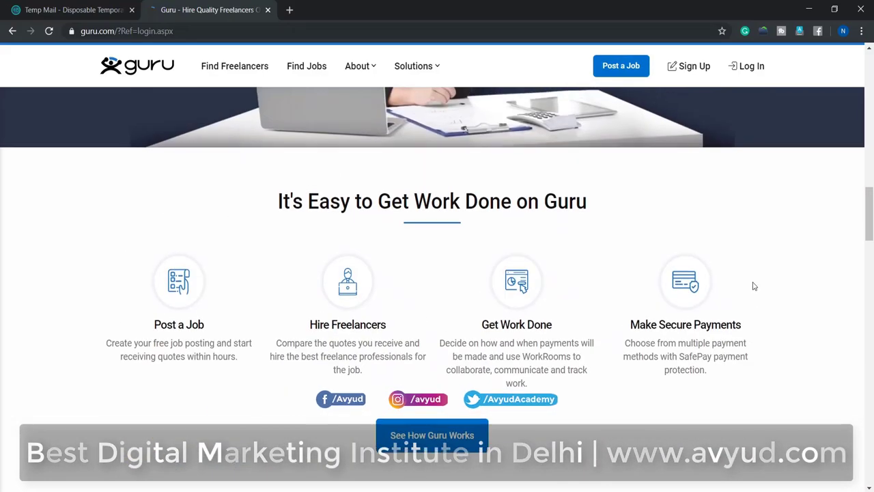
{"action": "scroll", "coordinate": [754, 282], "scroll_direction": "up", "scroll_amount": 5}
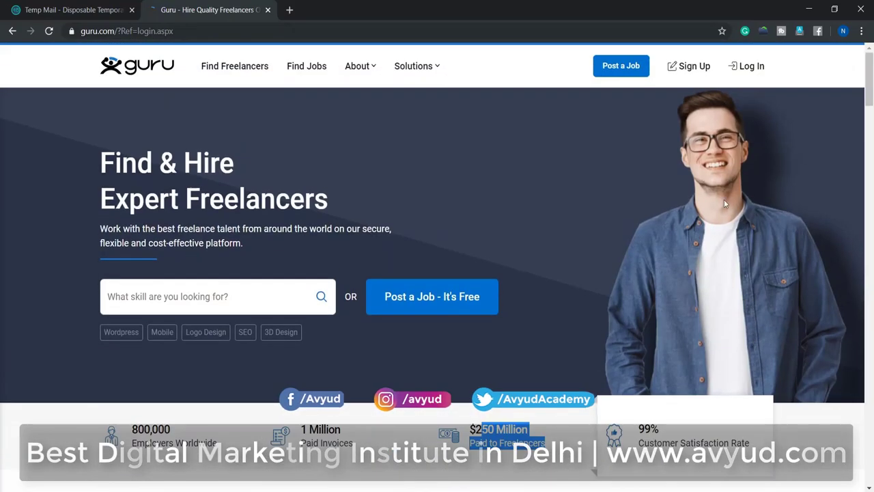
Step: Start a new Guru account sign-up and pass the 'I'm not a robot' check
{"action": "left_click", "coordinate": [694, 71]}
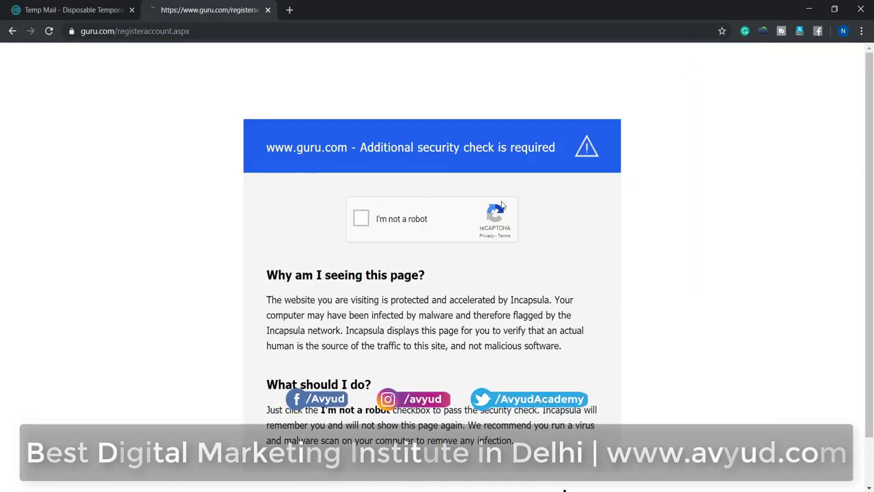
{"action": "left_click", "coordinate": [361, 221]}
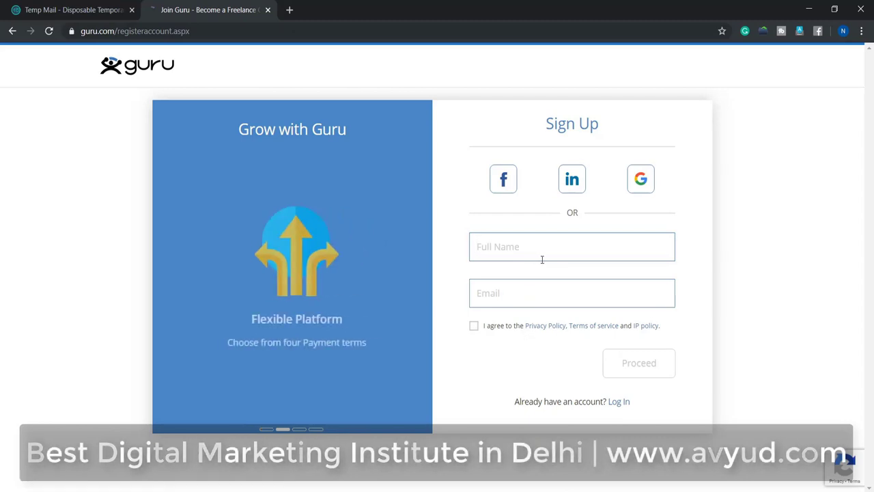
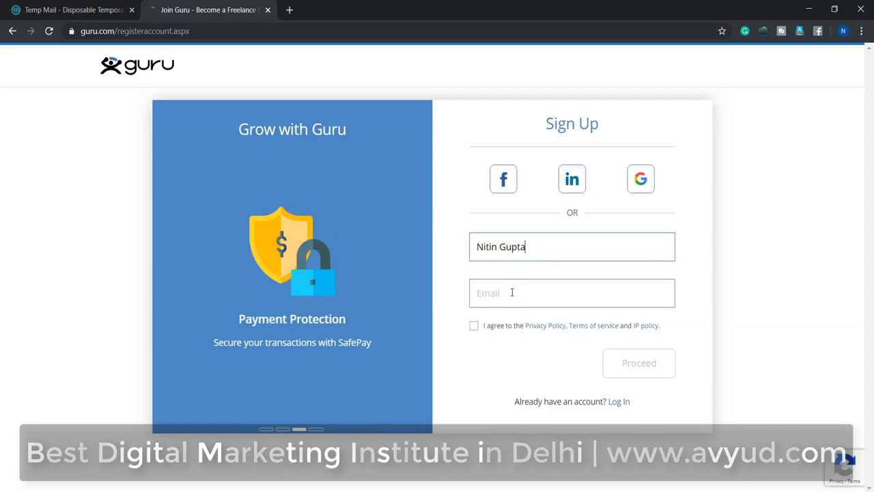
Step: Enter the full name and the suggested email, accept the terms, and proceed
{"action": "left_click", "coordinate": [512, 292]}
{"action": "key", "text": "ctrl+v"}
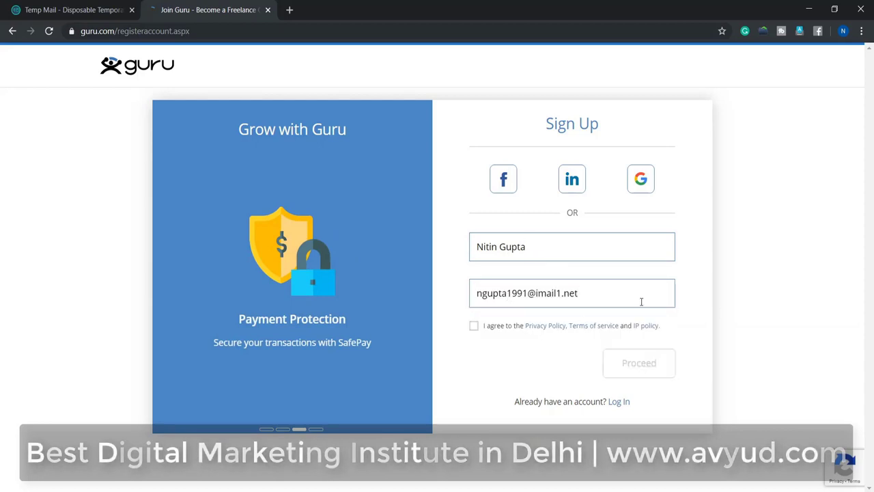
{"action": "left_click", "coordinate": [474, 326]}
{"action": "left_click", "coordinate": [621, 365]}
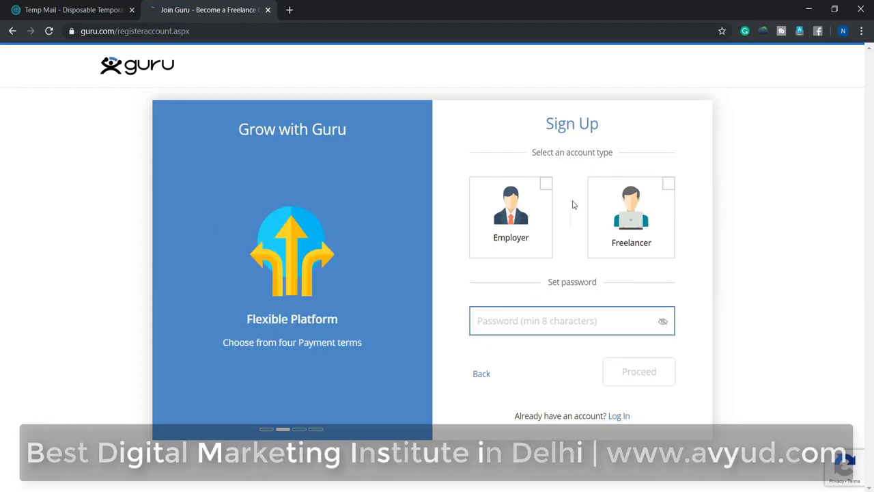
Step: Choose a Freelancer account, set the account password, and continue to email verification
{"action": "left_click", "coordinate": [632, 221]}
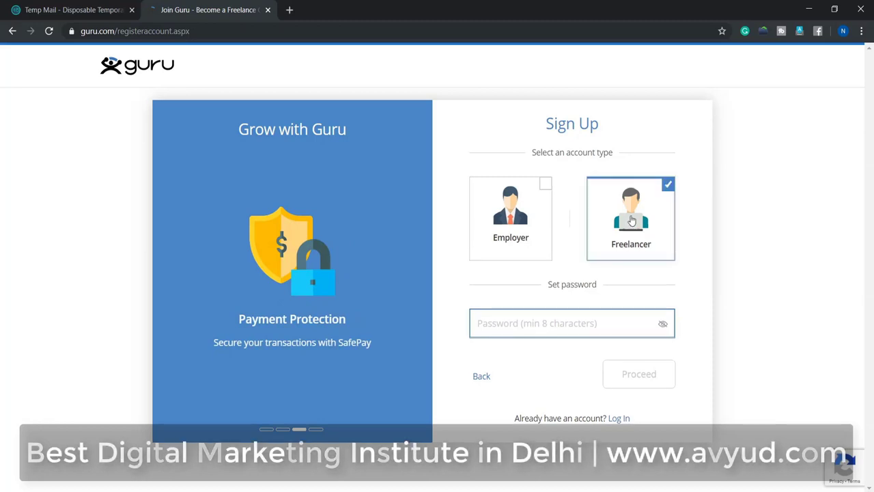
{"action": "left_click", "coordinate": [505, 325]}
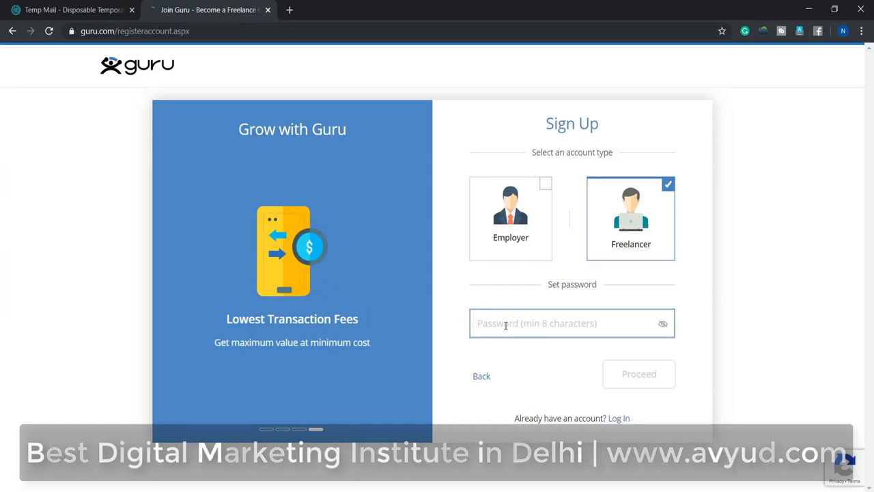
{"action": "type", "text": "•••••••••••"}
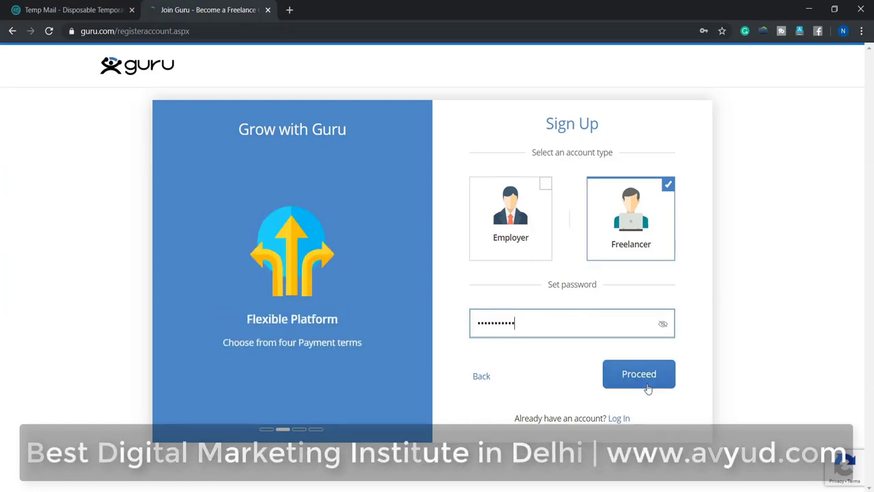
{"action": "left_click", "coordinate": [644, 375]}
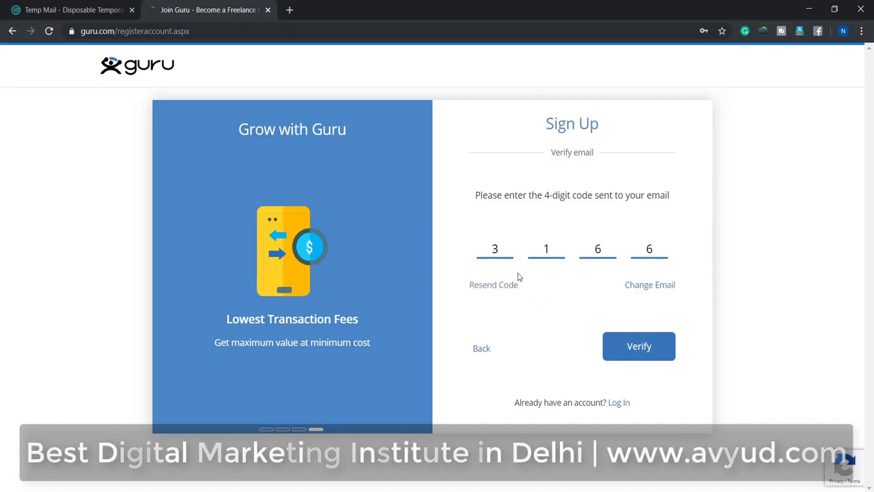
Step: Submit the verification code and select the three bus tiles to pass the image check
{"action": "left_click", "coordinate": [639, 349]}
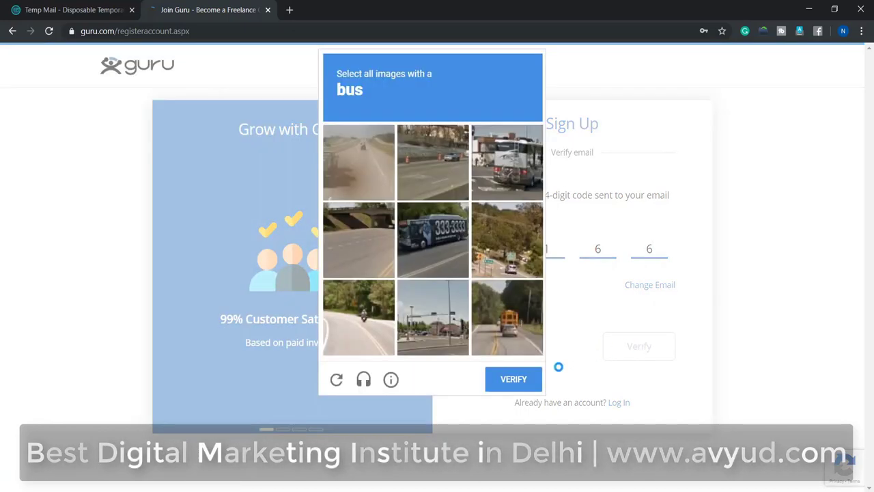
{"action": "left_click", "coordinate": [439, 255]}
{"action": "left_click", "coordinate": [491, 320]}
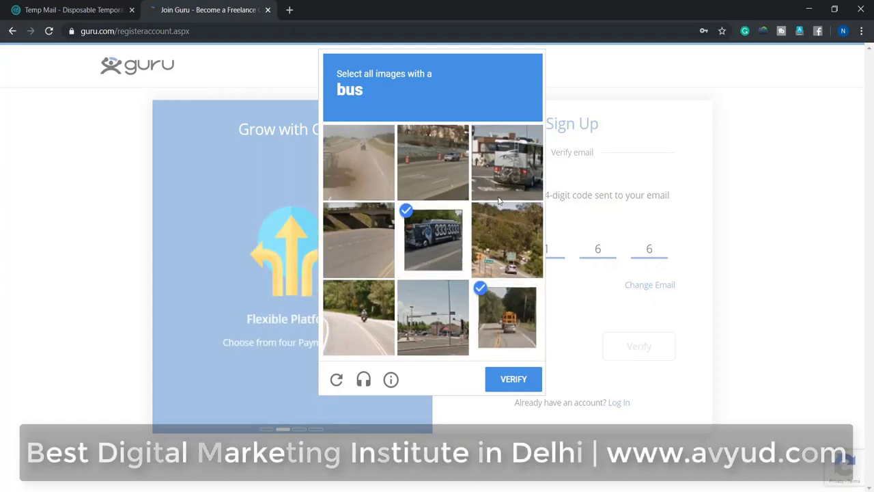
{"action": "left_click", "coordinate": [506, 177]}
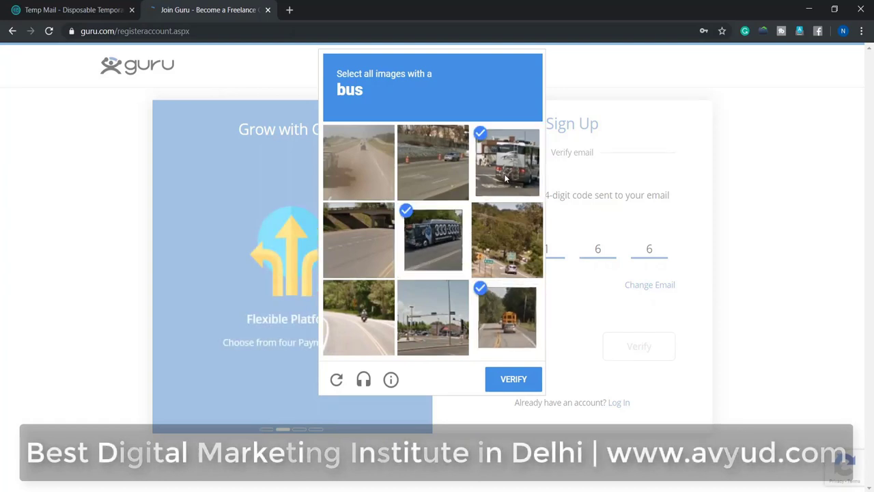
{"action": "left_click", "coordinate": [514, 379]}
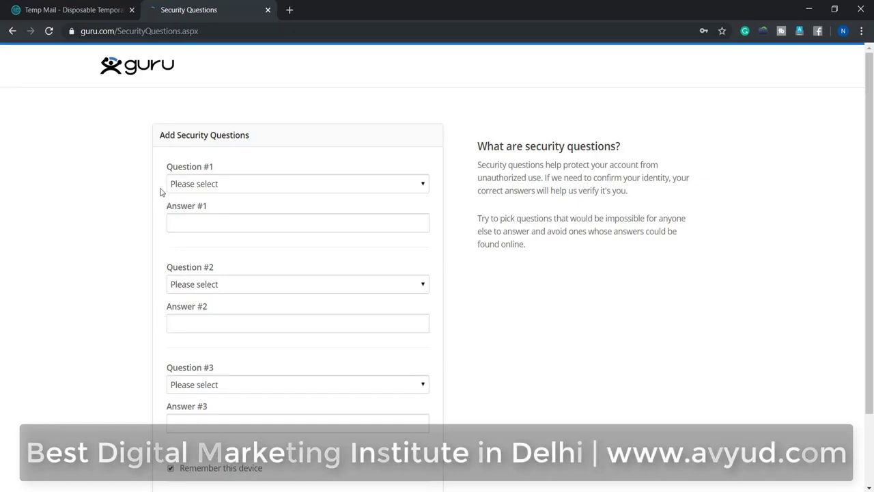
{"action": "scroll", "coordinate": [161, 192], "scroll_direction": "down", "scroll_amount": 1}
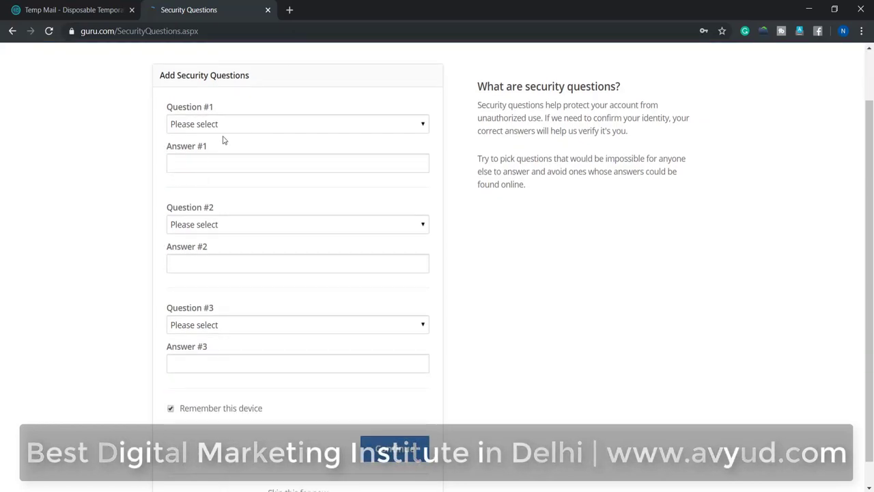
{"action": "left_click", "coordinate": [263, 130]}
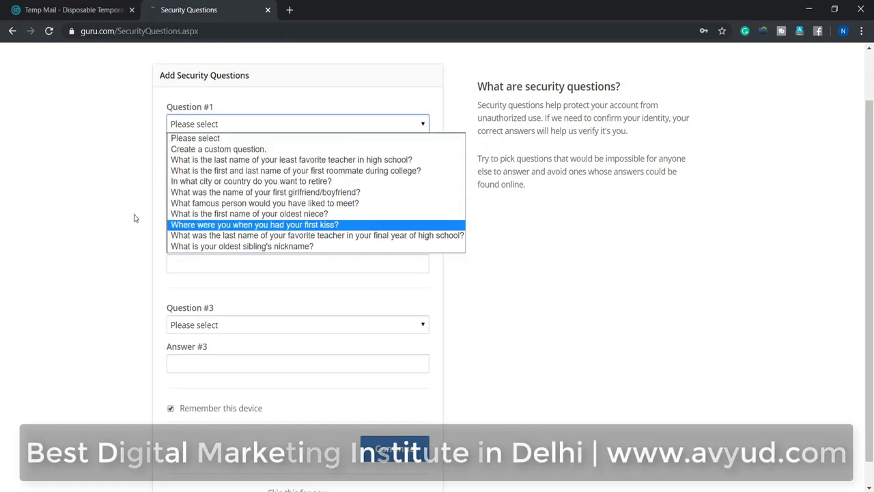
{"action": "left_click", "coordinate": [156, 181]}
{"action": "scroll", "coordinate": [164, 241], "scroll_direction": "down", "scroll_amount": 1}
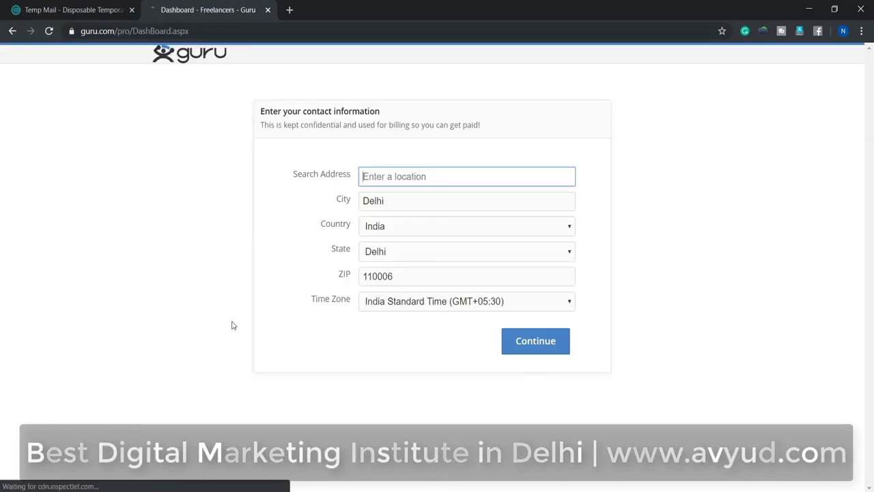
Step: Fill address, city and ZIP from the saved autofill address and submit the contact info
{"action": "left_click", "coordinate": [405, 178]}
{"action": "left_click", "coordinate": [406, 199]}
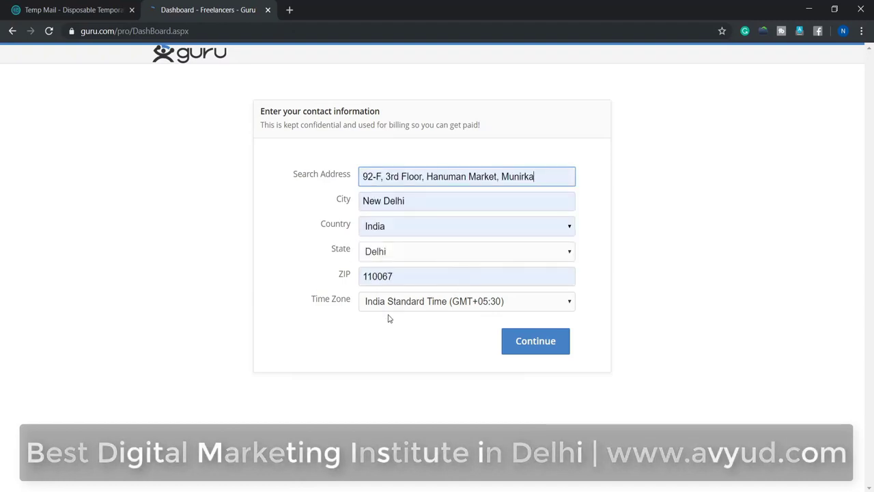
{"action": "left_click", "coordinate": [536, 344]}
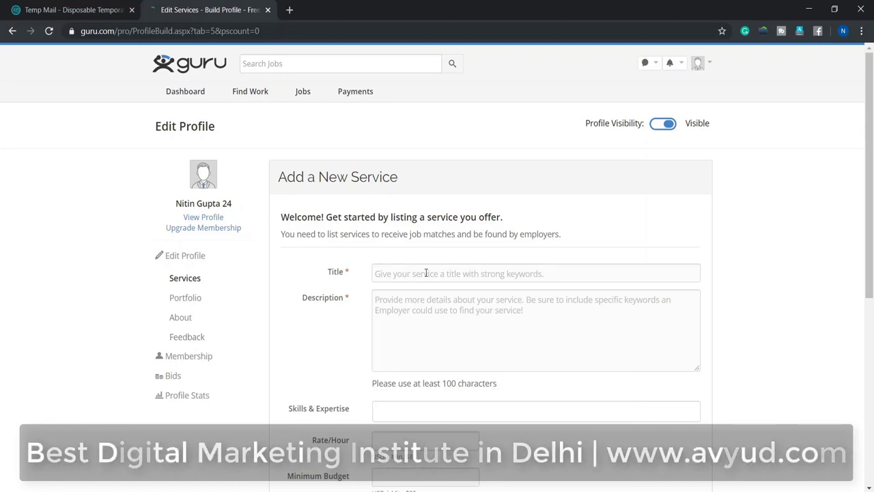
Step: Enter the title 'Data Entry Operator' and paste the service description
{"action": "scroll", "coordinate": [348, 268], "scroll_direction": "down", "scroll_amount": 2}
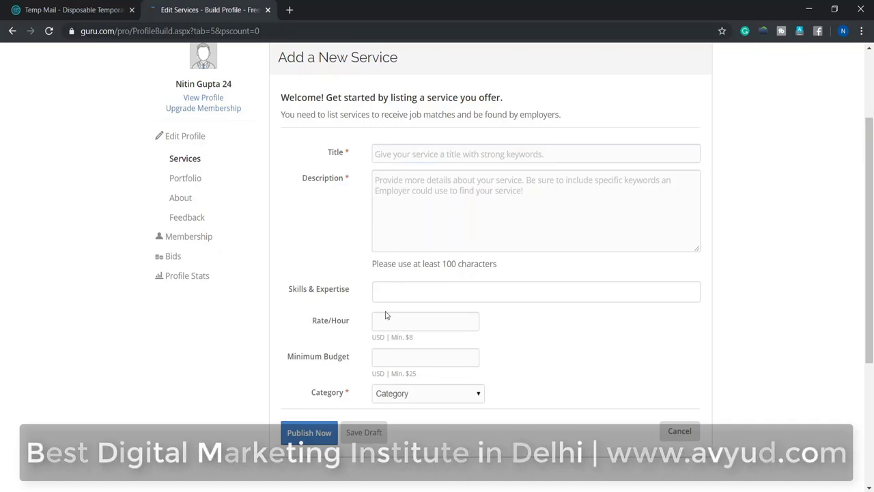
{"action": "left_click", "coordinate": [411, 203]}
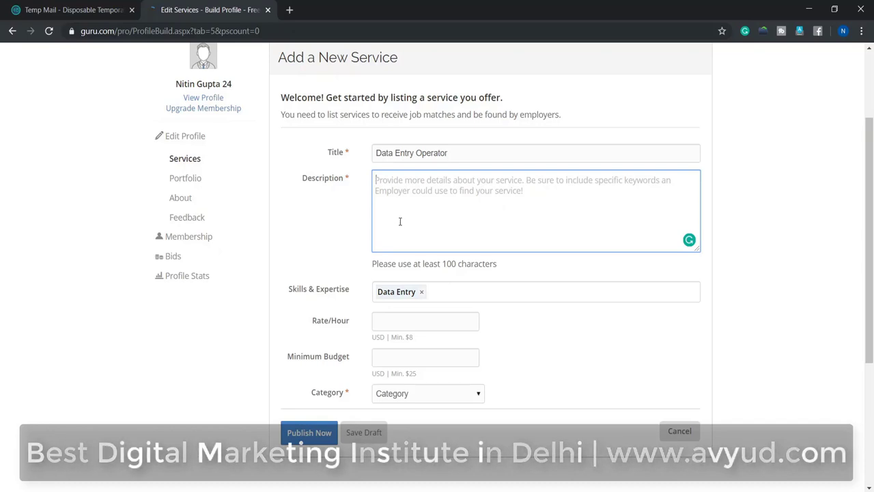
{"action": "type", "text": "A Focused Professional with 10 Years of experience in Data Entry Operator,Operations Management,Back Office Operations,Service Delivery Management,Quality Control,Escalation Management,SLA Management,Client Relationship Management,Customer Support,MIS Reporting,TAT Management"}
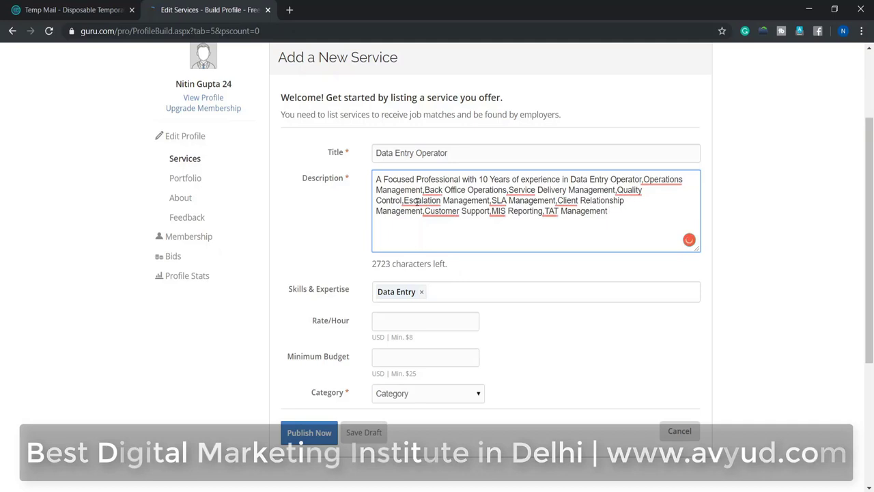
{"action": "scroll", "coordinate": [293, 253], "scroll_direction": "down", "scroll_amount": 2}
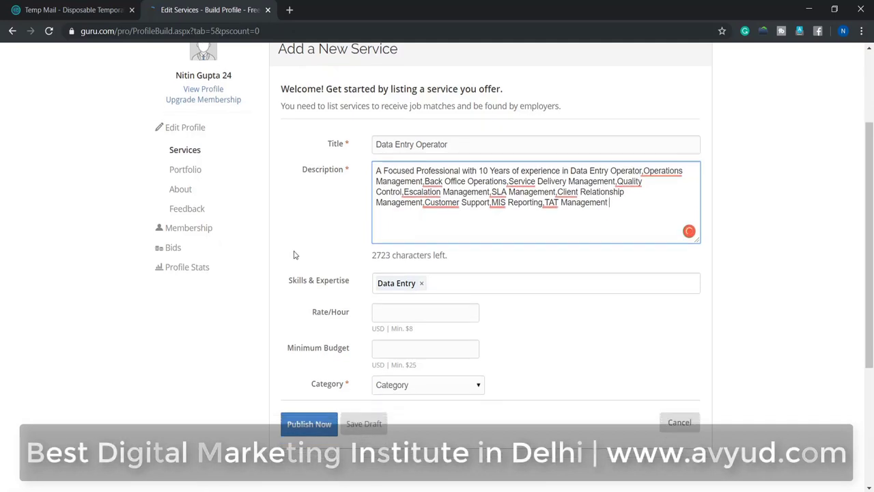
{"action": "left_click", "coordinate": [445, 174]}
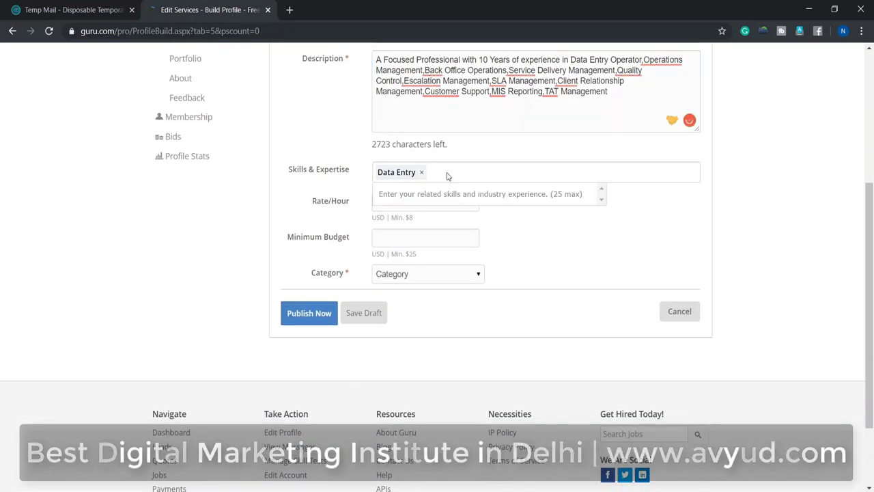
Step: Paste the list of skill tags and add Ms Word as a skill
{"action": "type", "text": "Customer Service,Management,Operations Management,Relationship Management"}
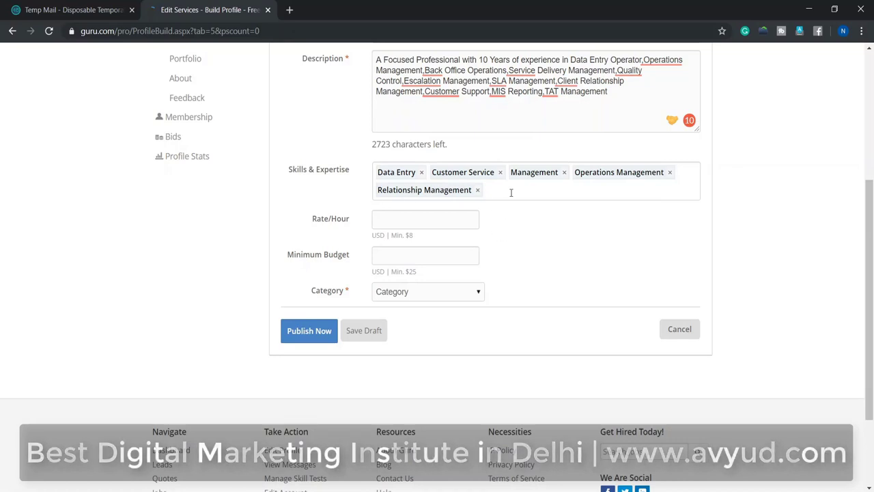
{"action": "scroll", "coordinate": [300, 205], "scroll_direction": "down", "scroll_amount": 1}
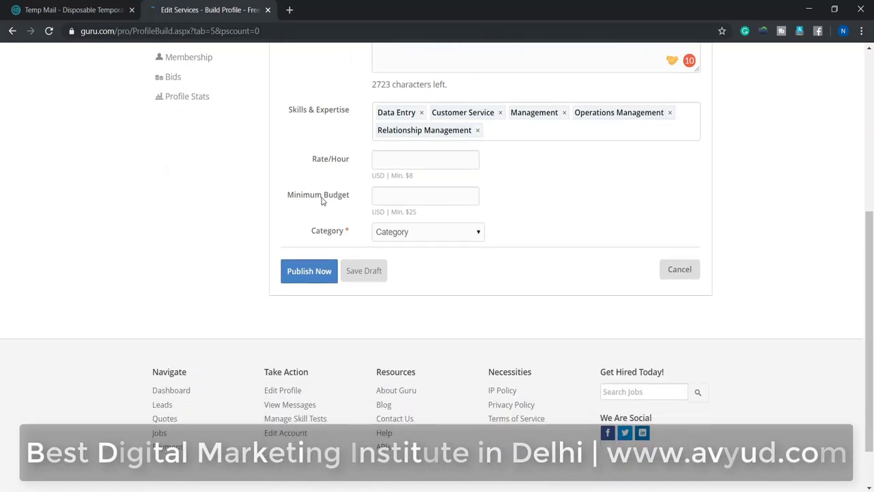
{"action": "left_click", "coordinate": [503, 132]}
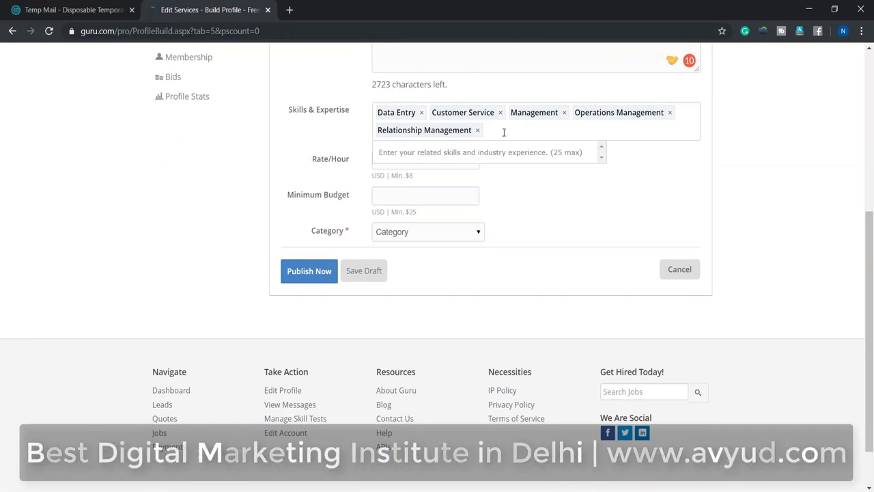
{"action": "type", "text": "ms"}
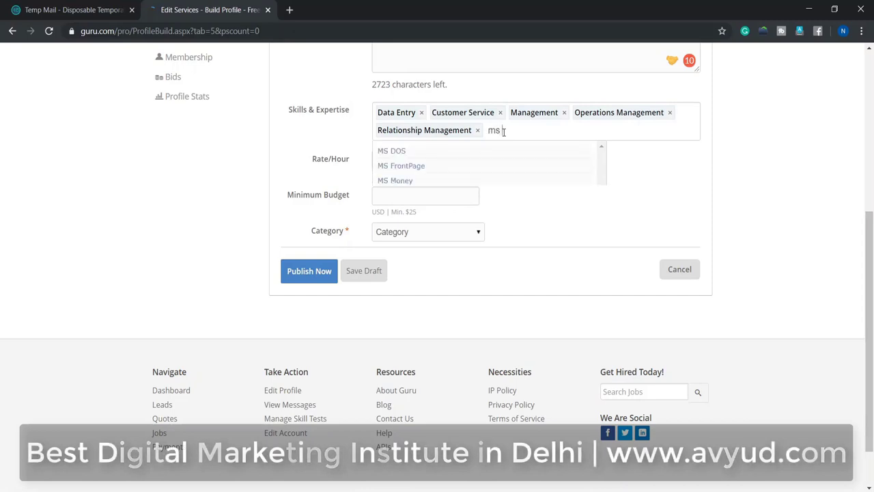
{"action": "type", "text": " word"}
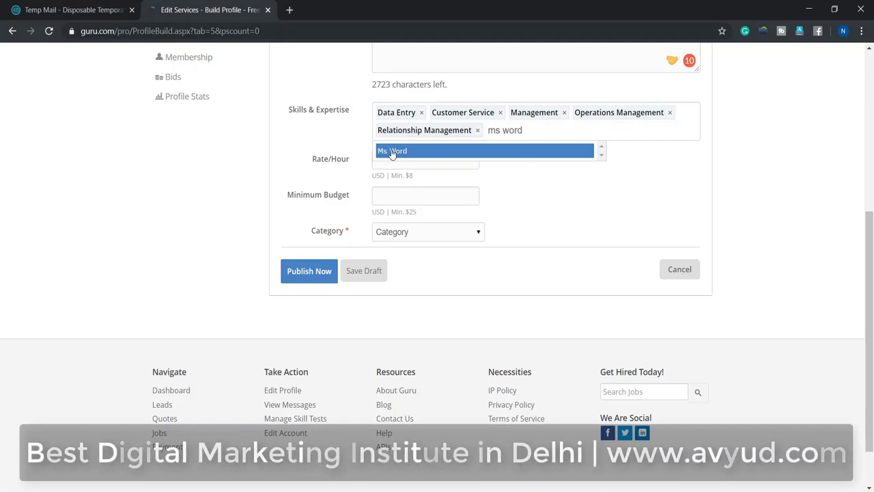
{"action": "left_click", "coordinate": [392, 151]}
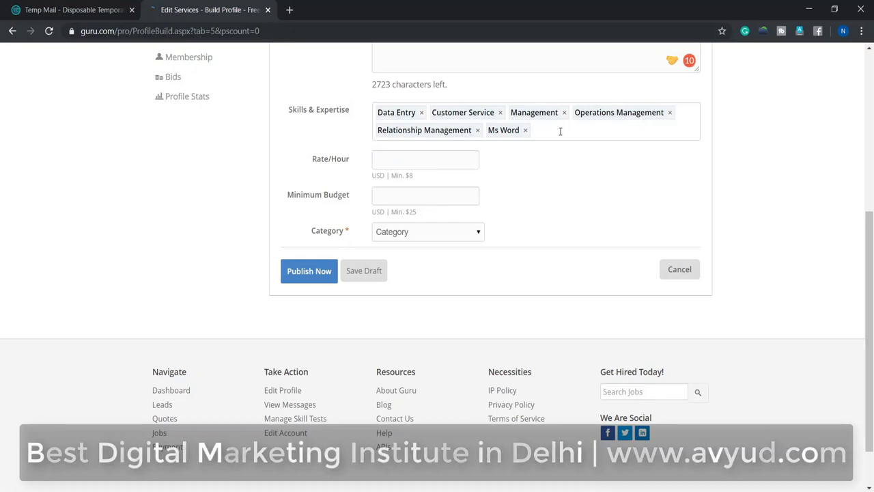
Step: Discard the duplicate Data Entry skill entry, keeping the six-skill list
{"action": "type", "text": "data"}
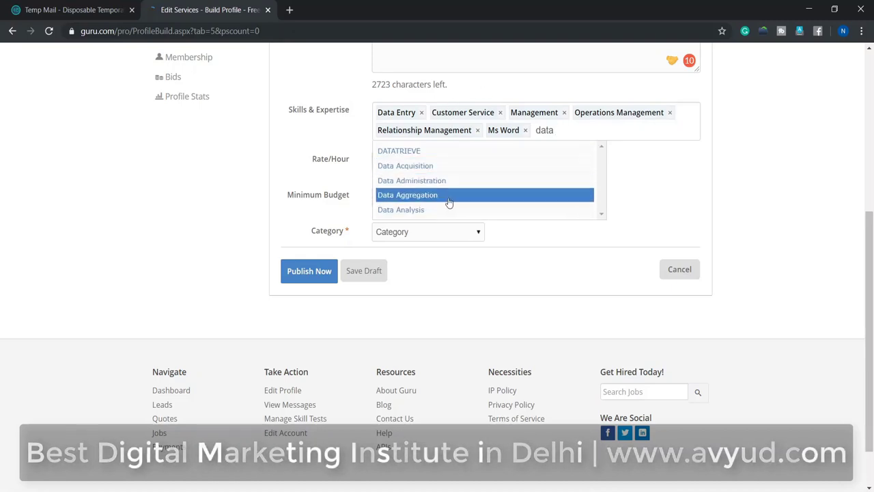
{"action": "type", "text": "entry"}
{"action": "scroll", "coordinate": [550, 154], "scroll_direction": "up", "scroll_amount": 1}
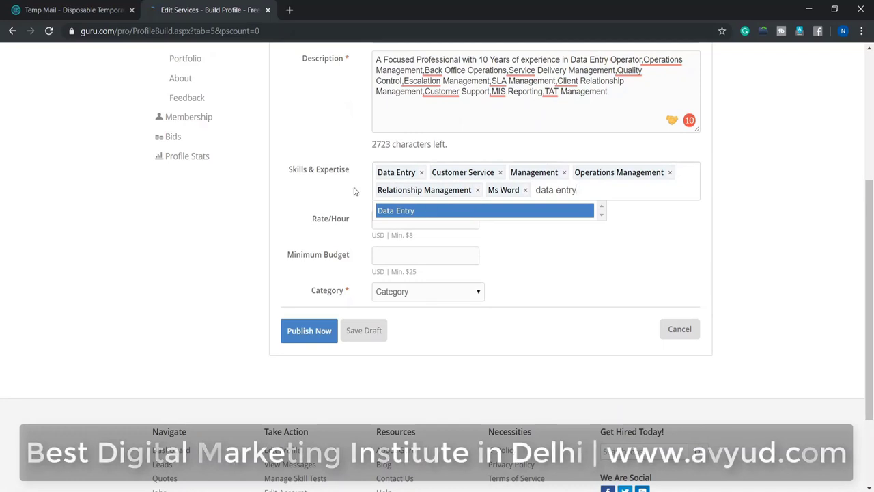
{"action": "left_click", "coordinate": [320, 199]}
{"action": "left_click", "coordinate": [554, 190]}
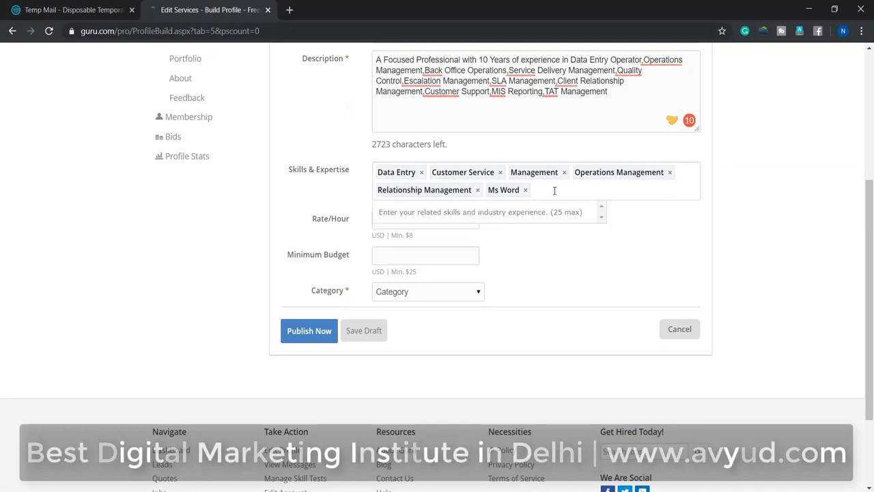
{"action": "left_click", "coordinate": [295, 223]}
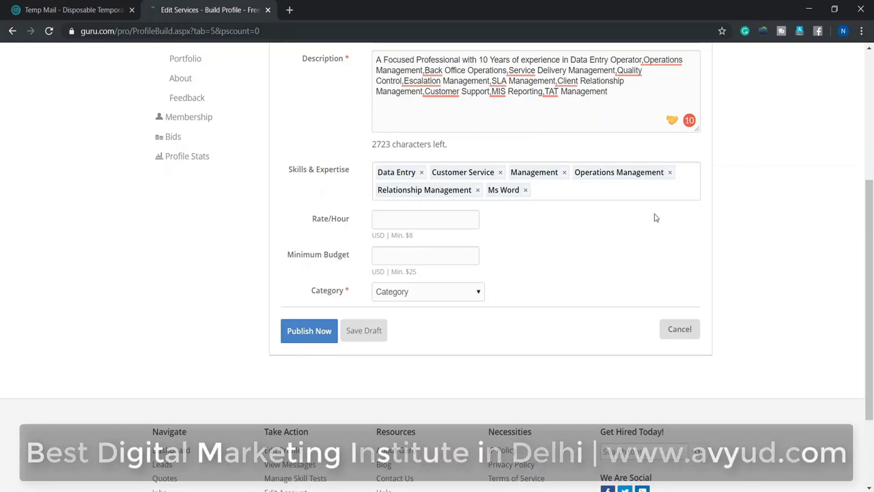
Step: Set the hourly rate to 8 USD and the minimum budget to 25 USD
{"action": "left_click", "coordinate": [408, 223]}
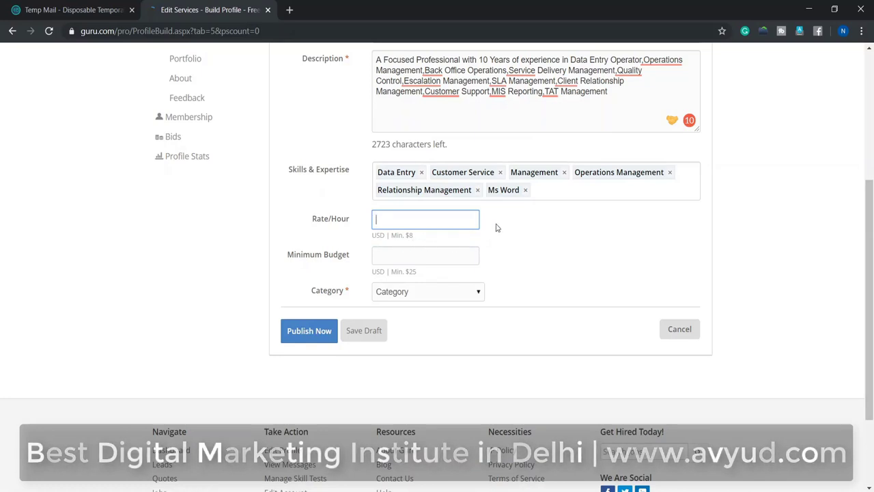
{"action": "left_click", "coordinate": [413, 250]}
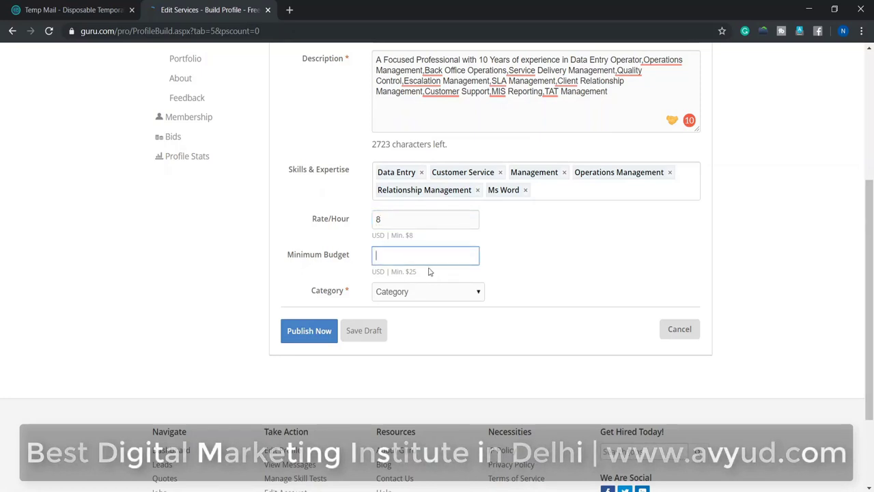
{"action": "type", "text": "25"}
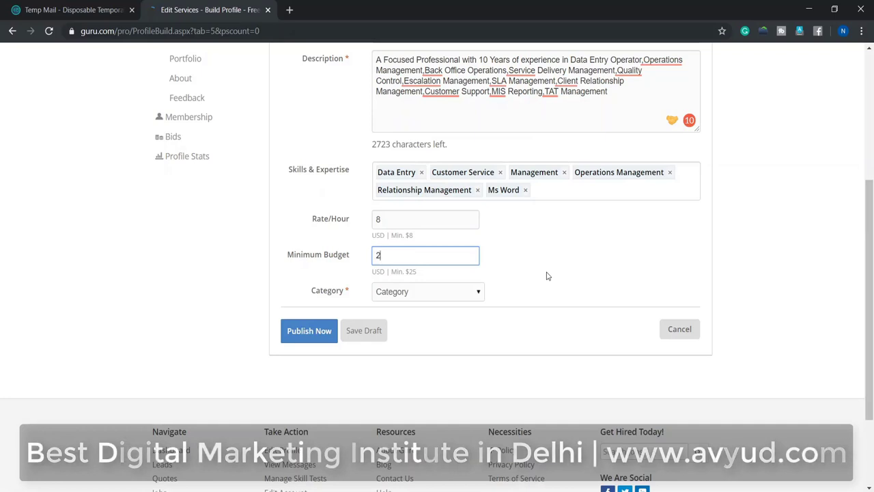
{"action": "left_click", "coordinate": [574, 277]}
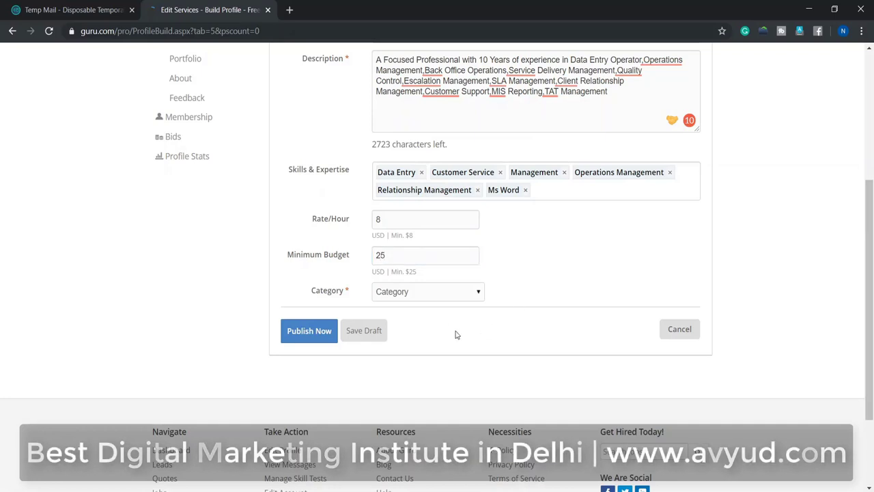
Step: Choose Business & Finance as the category and publish the service listing
{"action": "left_click", "coordinate": [421, 291]}
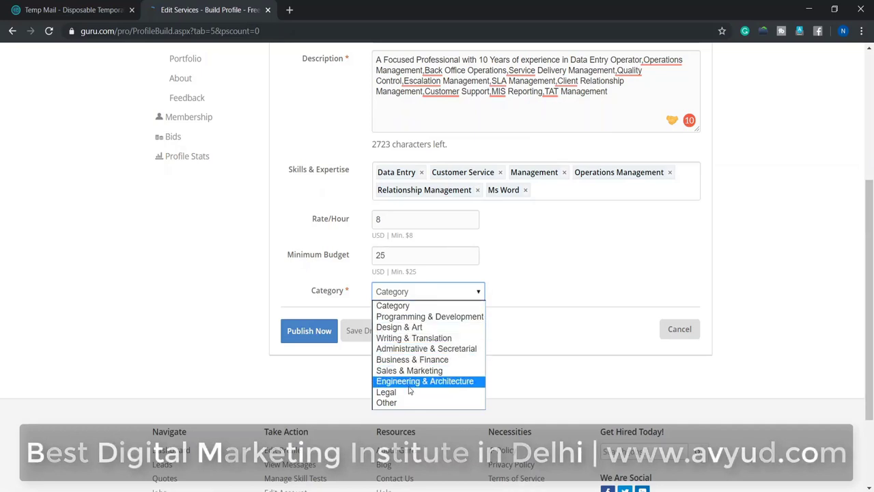
{"action": "left_click", "coordinate": [409, 360]}
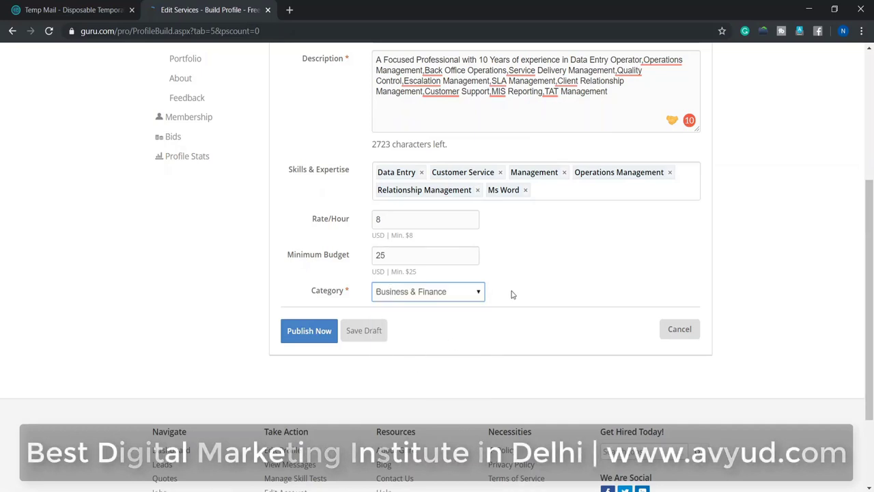
{"action": "left_click", "coordinate": [310, 333]}
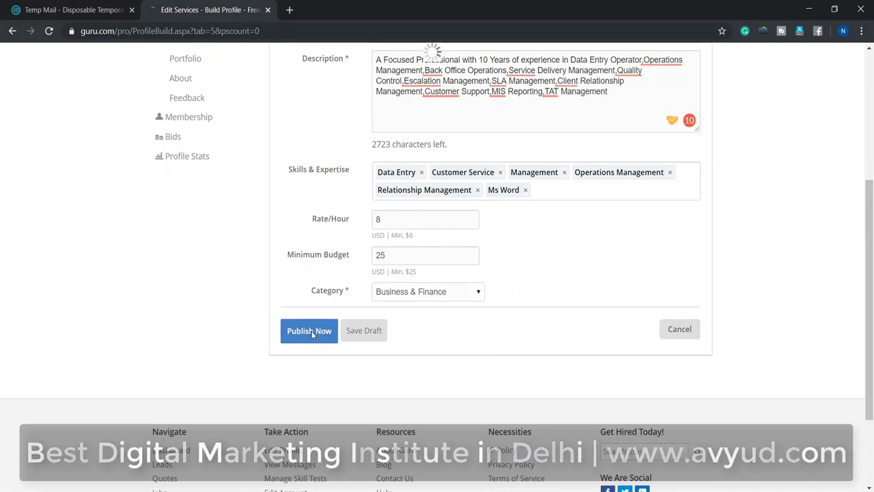